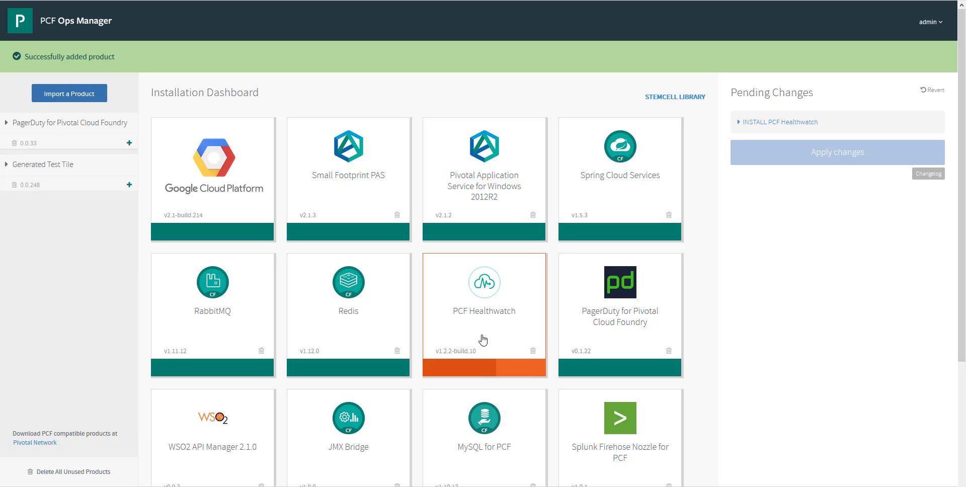
In the PCF Healthwatch tile, assign infrastructure as both the network and the service network, and save the assignments.
{"action": "left_click", "coordinate": [464, 337]}
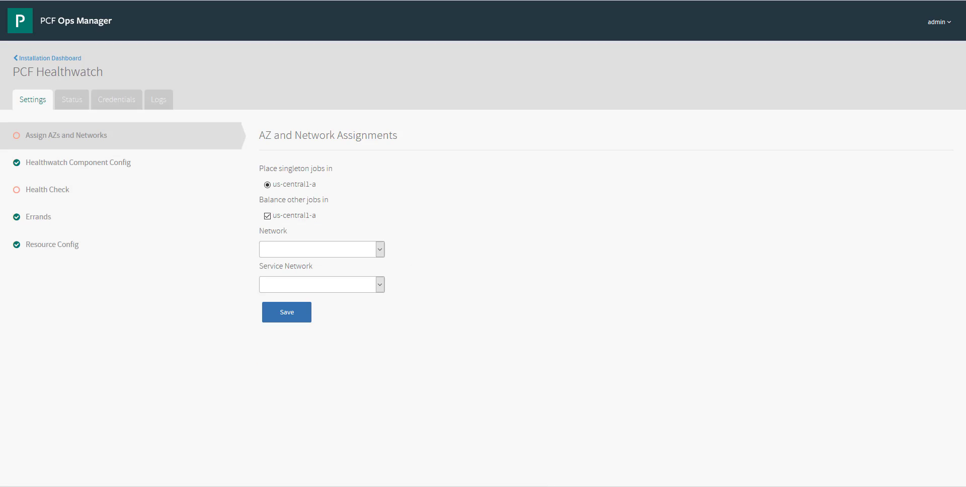
{"action": "left_click", "coordinate": [278, 253]}
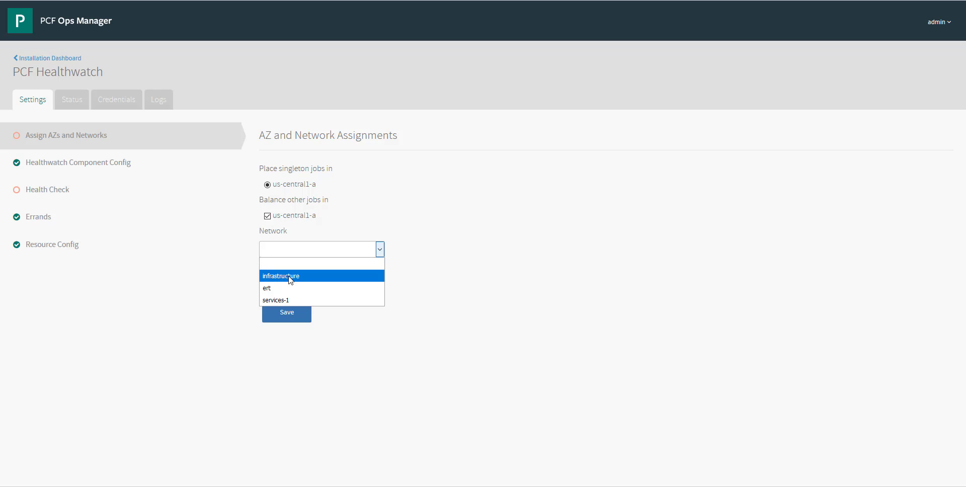
{"action": "left_click", "coordinate": [292, 276]}
{"action": "left_click", "coordinate": [295, 285]}
{"action": "left_click", "coordinate": [296, 311]}
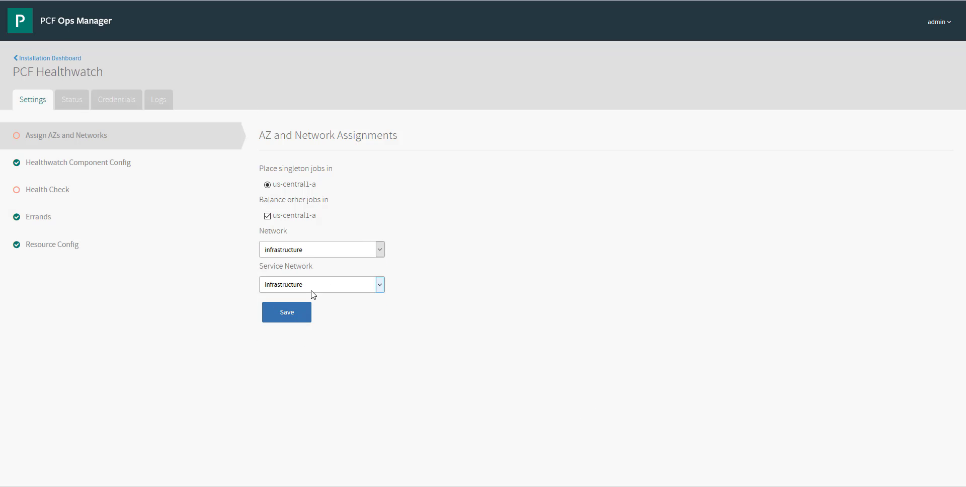
{"action": "left_click", "coordinate": [305, 314]}
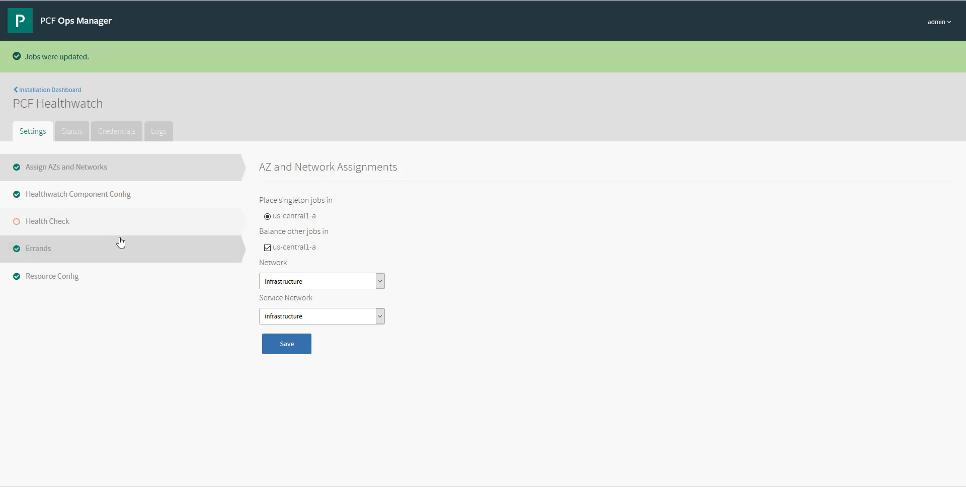
{"action": "left_click", "coordinate": [112, 227]}
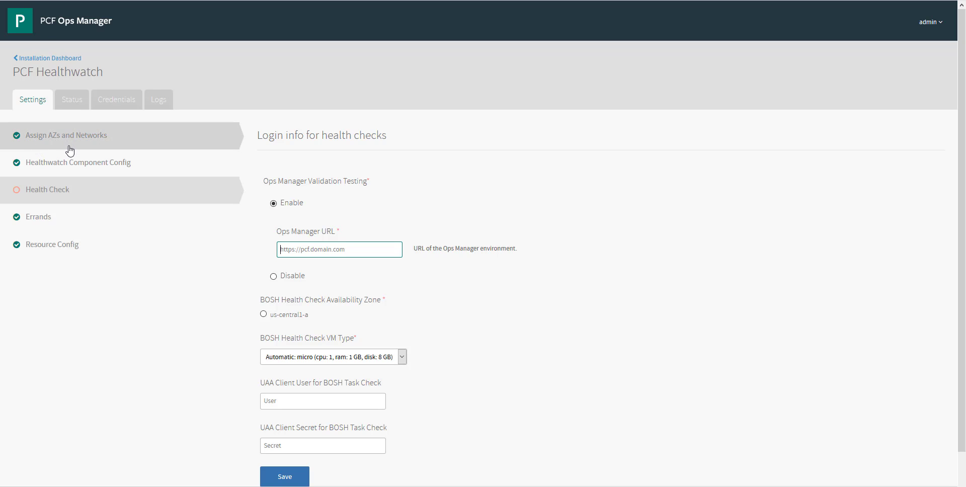
{"action": "left_click", "coordinate": [326, 254]}
{"action": "type", "text": "https://12.34.56.78.910:8088"}
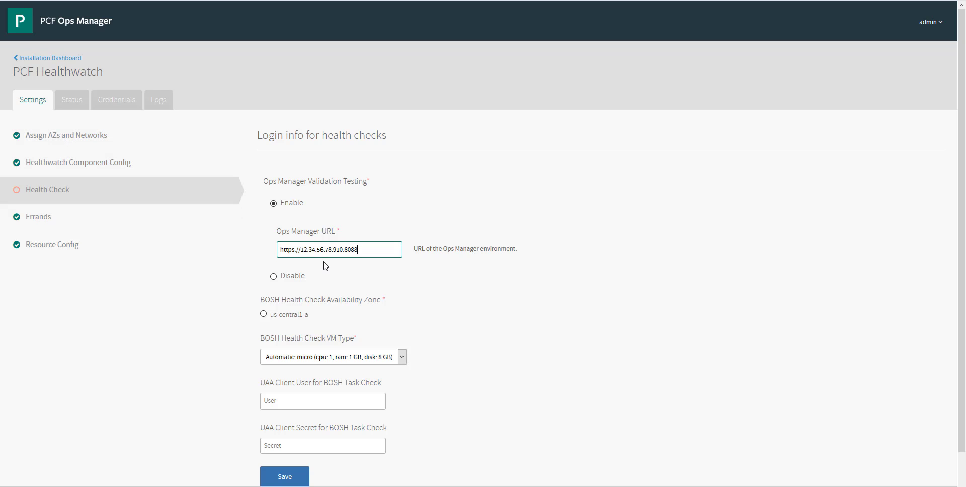
{"action": "left_click", "coordinate": [276, 317]}
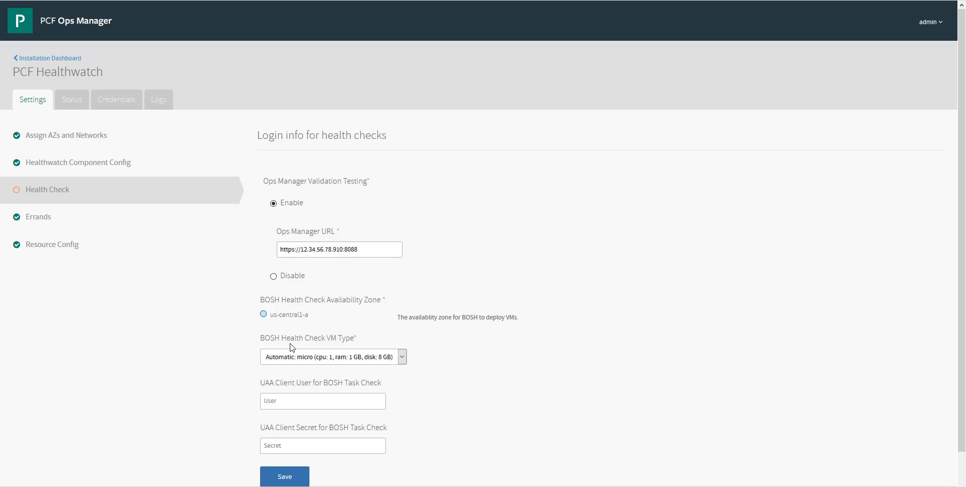
{"action": "left_click", "coordinate": [341, 400]}
{"action": "scroll", "coordinate": [341, 396], "scroll_direction": "down", "scroll_amount": 1}
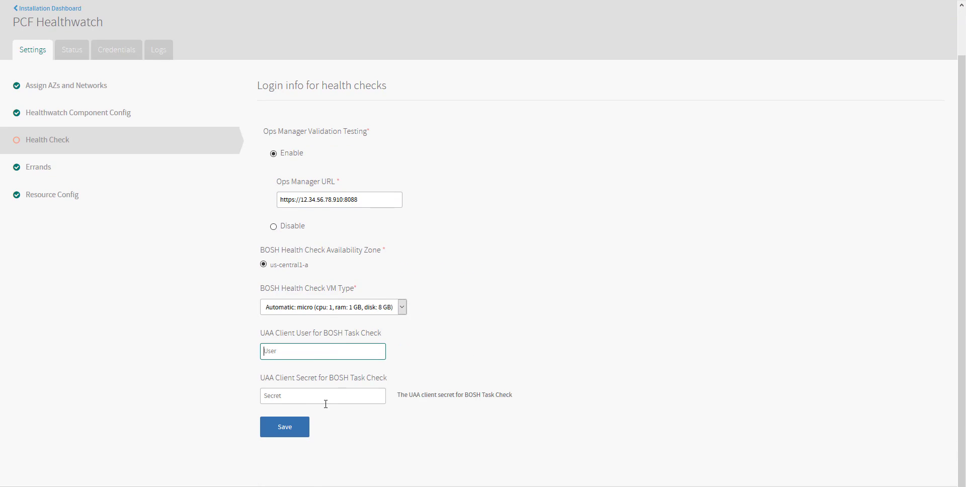
{"action": "left_click", "coordinate": [301, 438]}
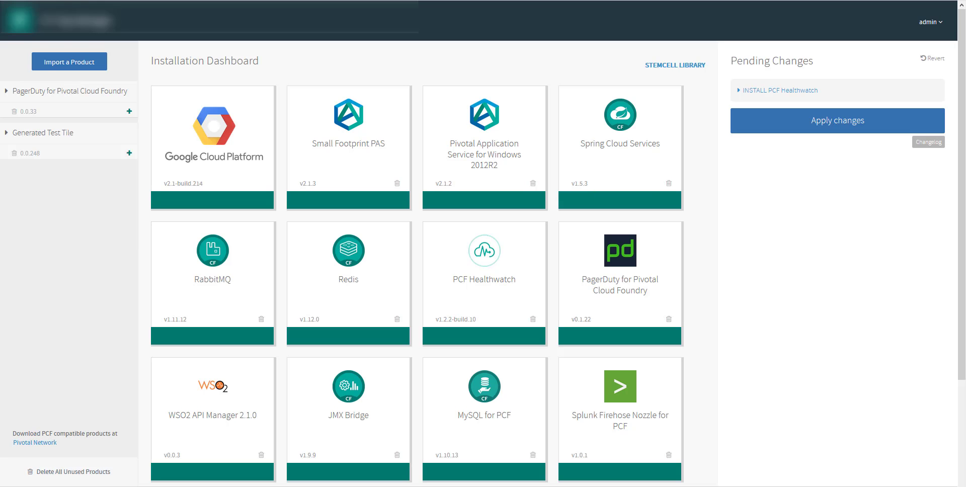
Review the pending deployment and exclude every product except PCF Healthwatch from it.
{"action": "type", "text": "h"}
{"action": "key", "text": "Return"}
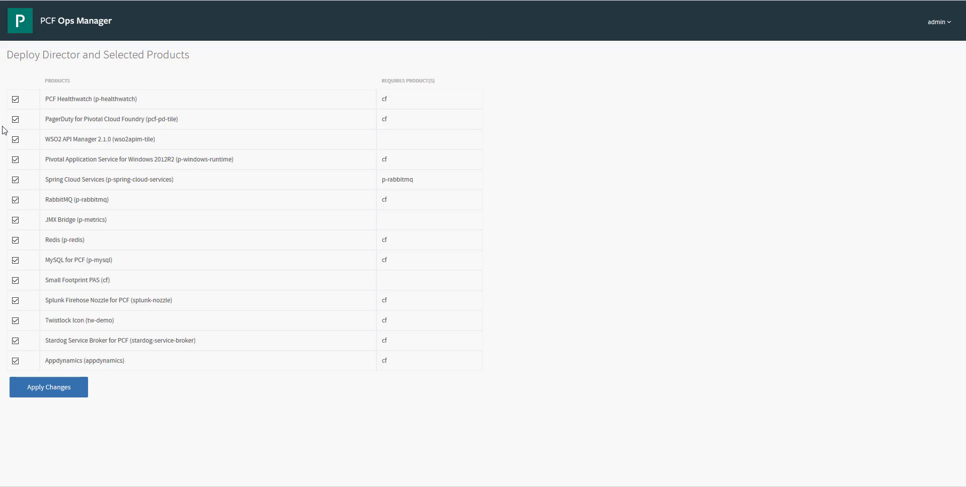
{"action": "left_click", "coordinate": [15, 119]}
{"action": "left_click", "coordinate": [15, 139]}
{"action": "left_click", "coordinate": [15, 159]}
{"action": "left_click", "coordinate": [15, 179]}
{"action": "left_click", "coordinate": [15, 199]}
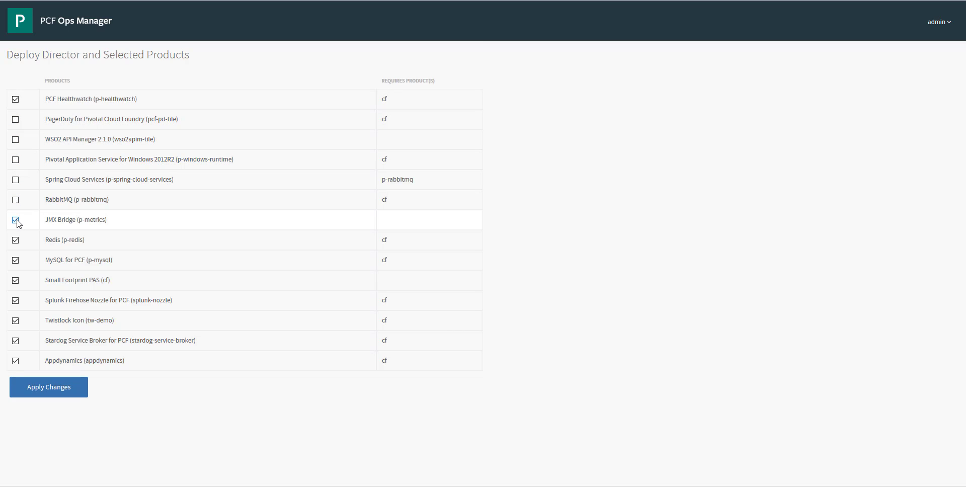
{"action": "left_click", "coordinate": [15, 220]}
{"action": "left_click", "coordinate": [16, 240]}
{"action": "left_click", "coordinate": [15, 260]}
{"action": "left_click", "coordinate": [15, 281]}
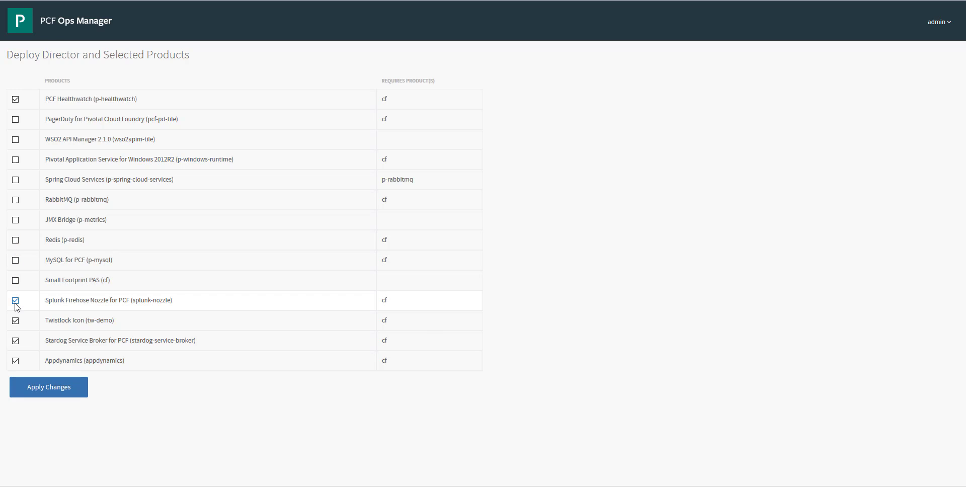
{"action": "left_click", "coordinate": [15, 300]}
{"action": "left_click", "coordinate": [15, 321]}
{"action": "left_click", "coordinate": [15, 341]}
{"action": "left_click", "coordinate": [16, 361]}
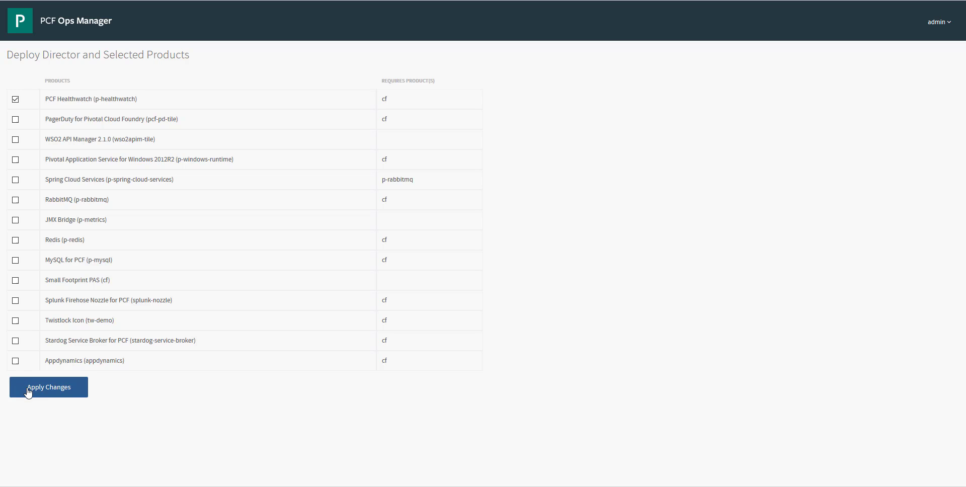
Apply the changes to deploy PCF Healthwatch and return to the Installation Dashboard when the installation completes.
{"action": "left_click", "coordinate": [28, 391]}
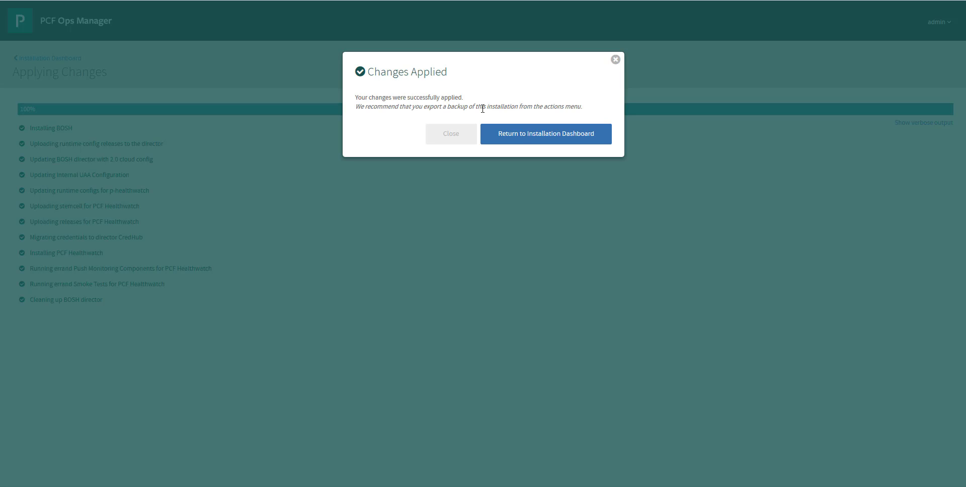
{"action": "left_click", "coordinate": [519, 142]}
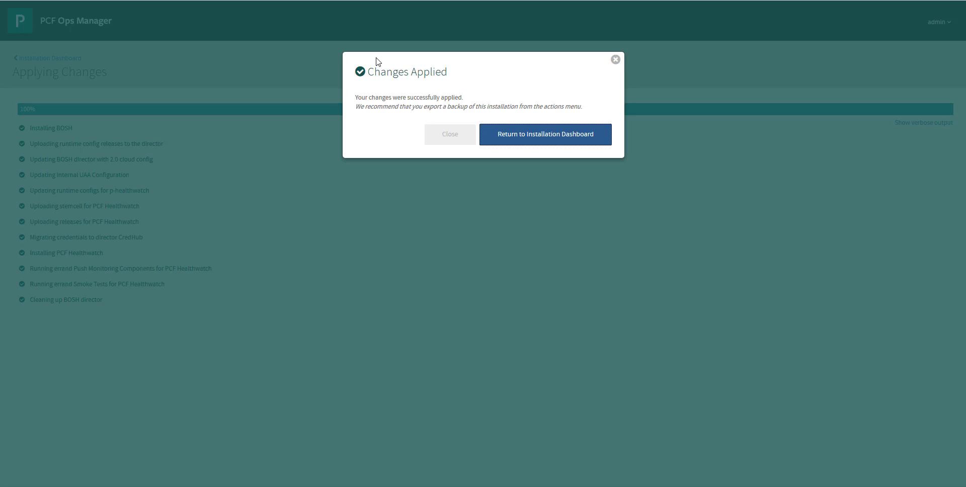
{"action": "key", "text": "Return"}
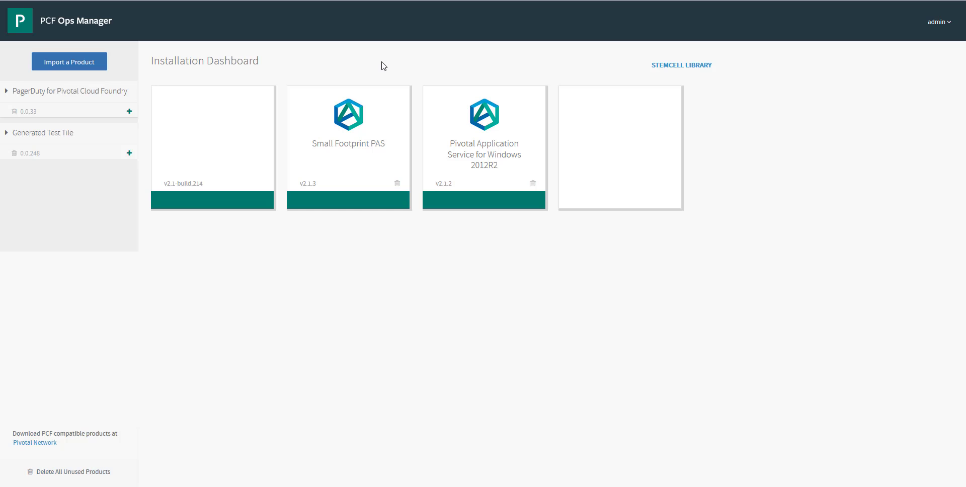